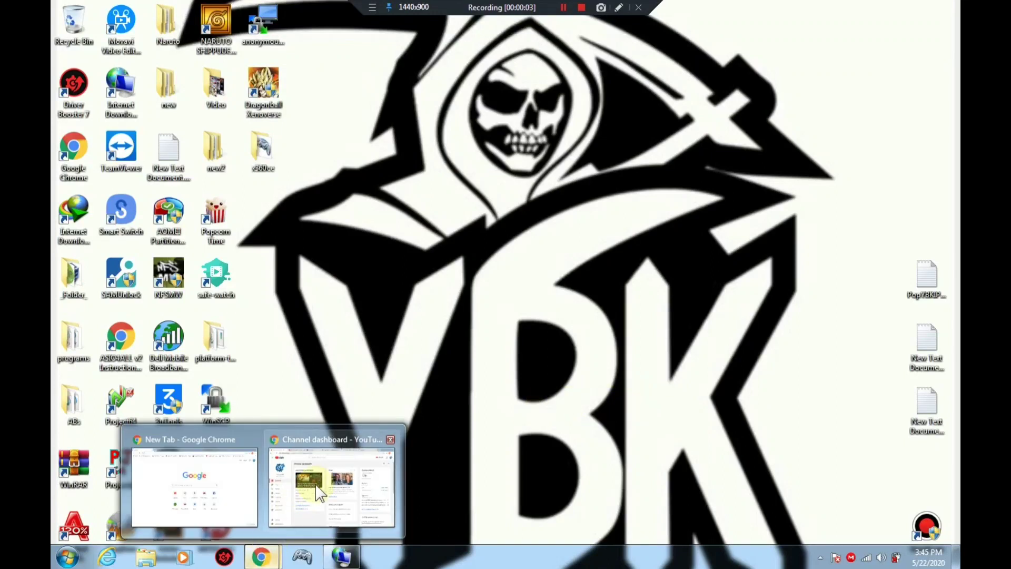
Bring Chrome to the front and load google.com in the new tab
click(205, 471)
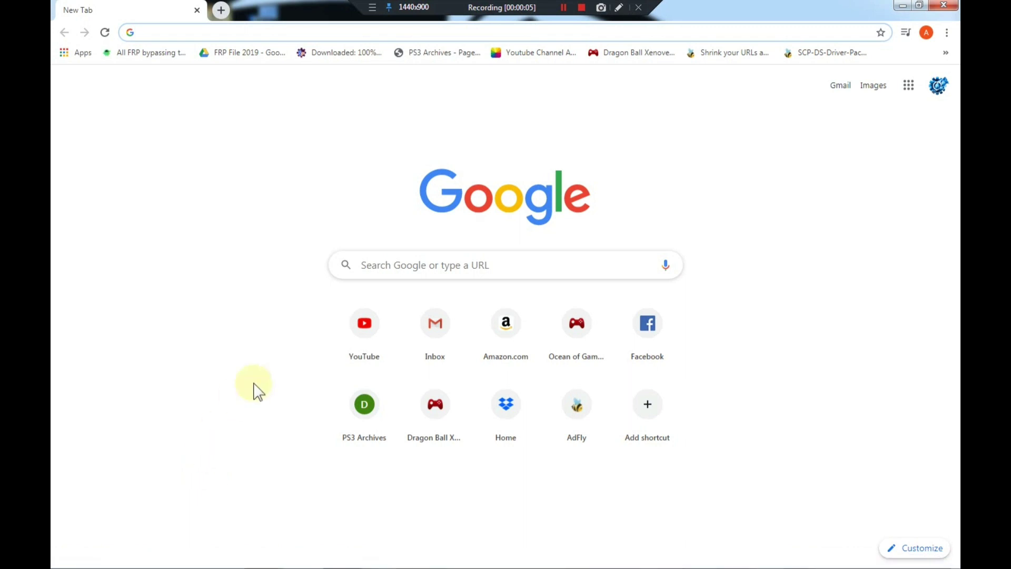
click(295, 34)
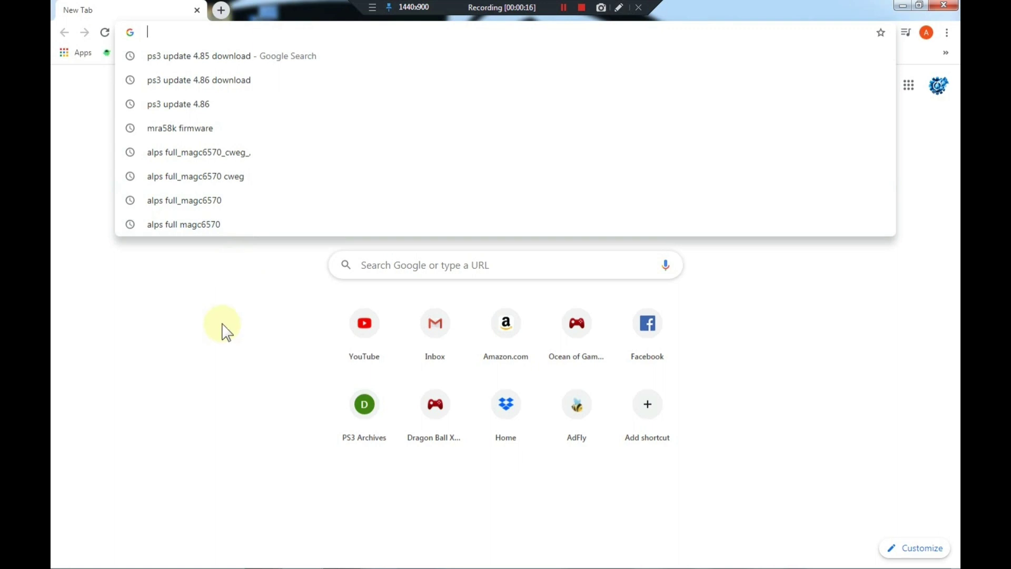
text(g)
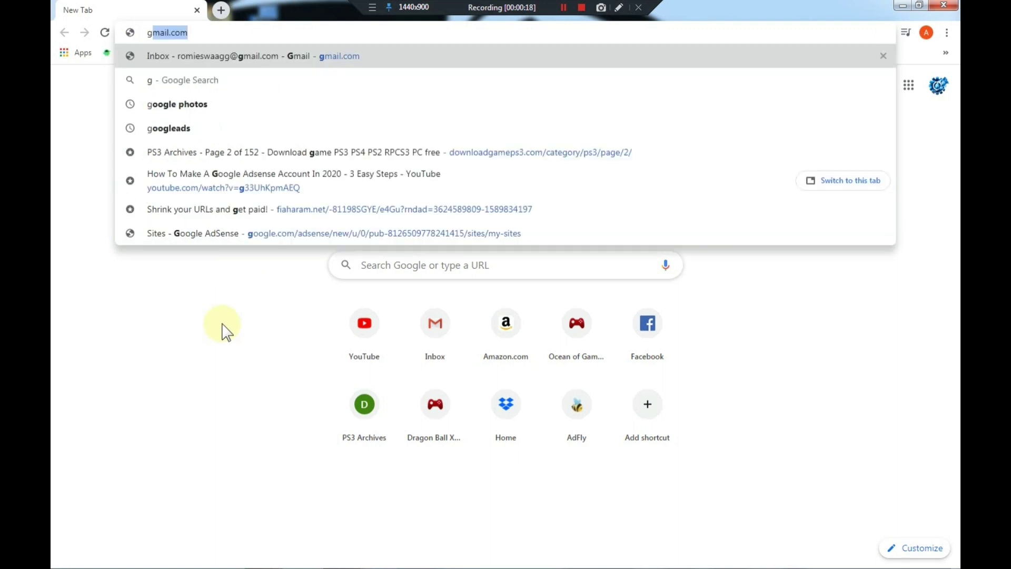
text(oog)
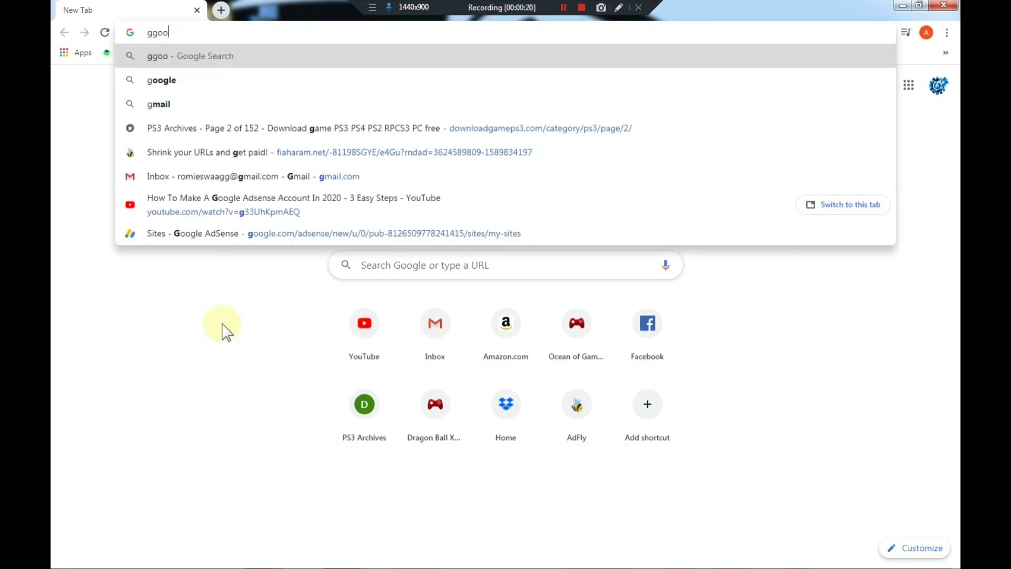
key(BackSpace)
key(BackSpace)
key(BackSpace)
key(Down)
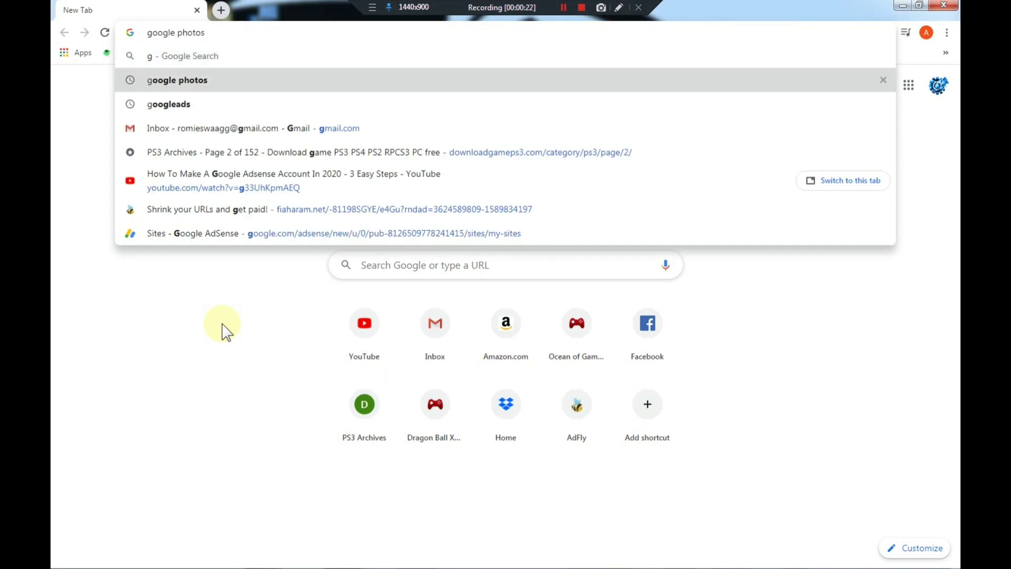
key(BackSpace)
key(BackSpace)
key(BackSpace)
key(BackSpace)
key(BackSpace)
key(BackSpace)
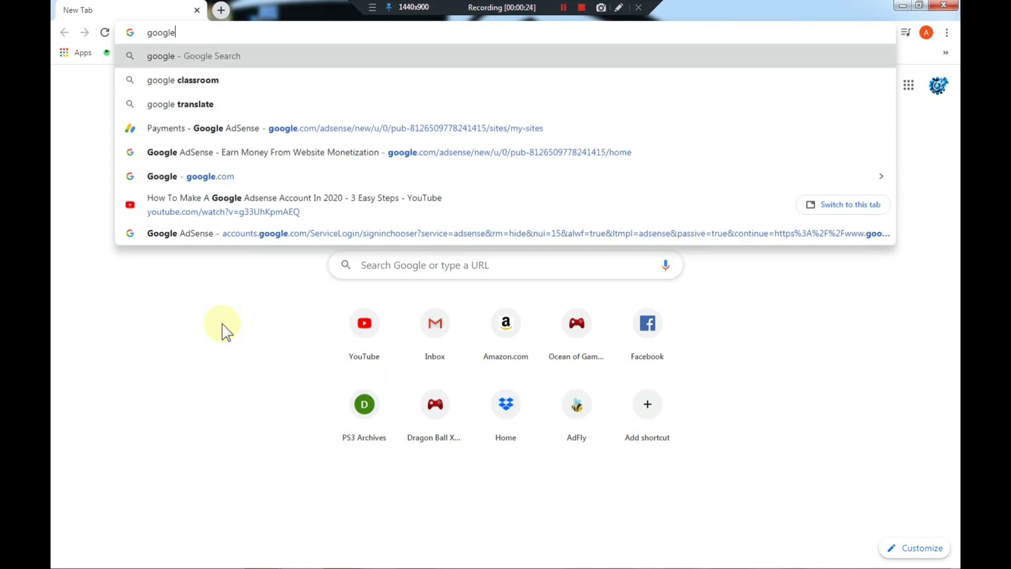
text(.com)
key(Return)
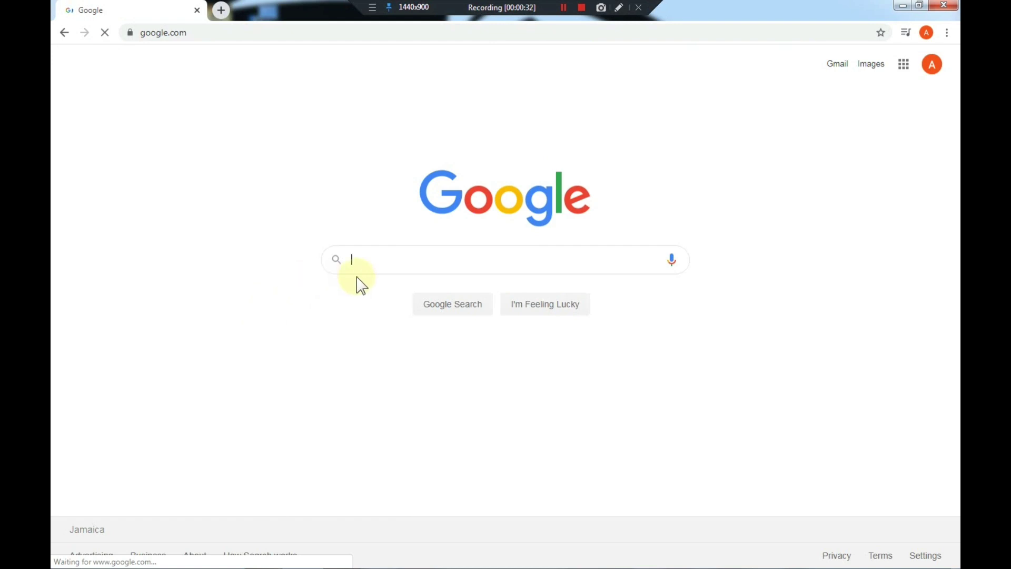
text(ad)
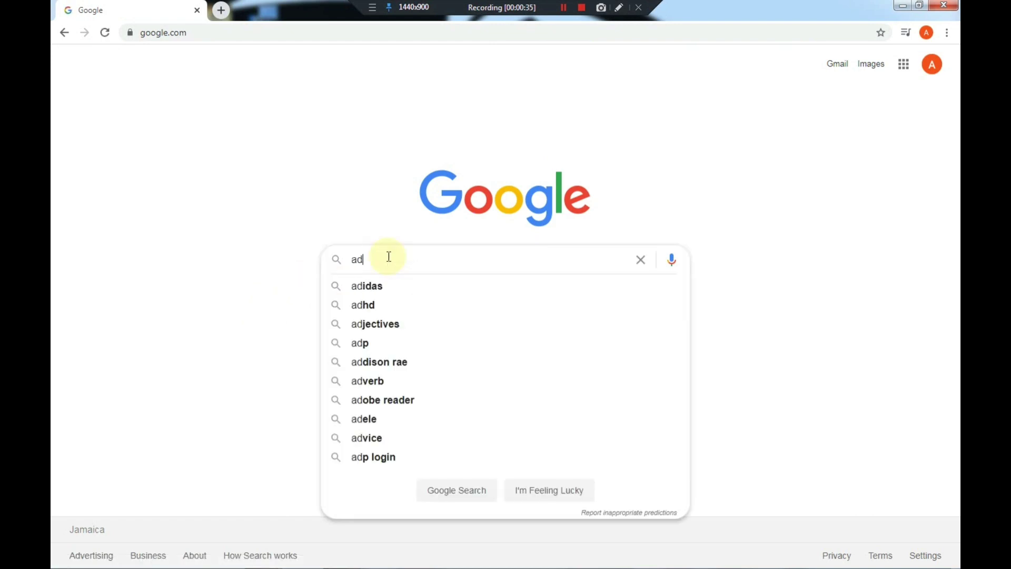
text(ense)
Search Google for adsense, open the Google AdSense page and begin signing up
key(Return)
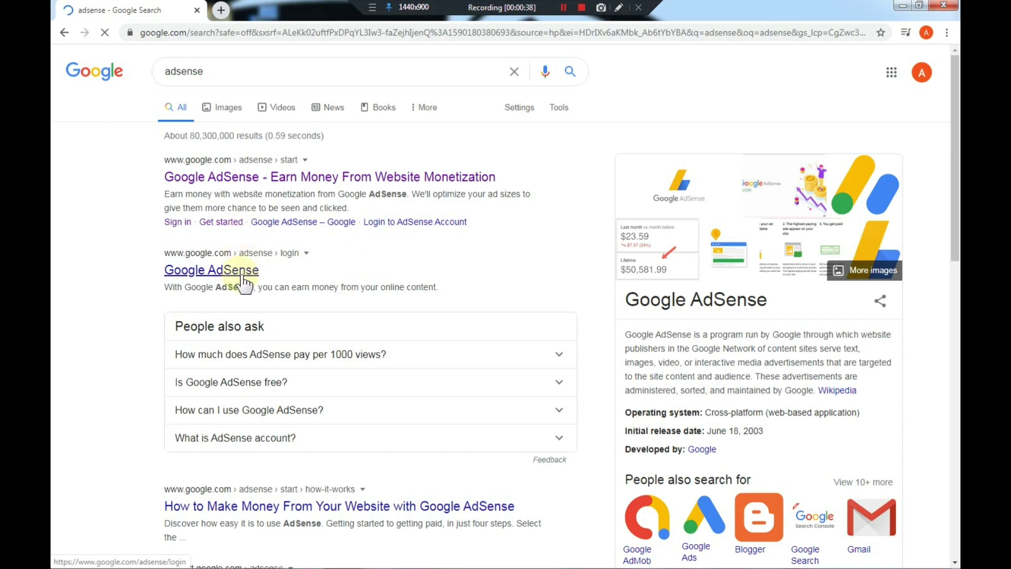
click(222, 181)
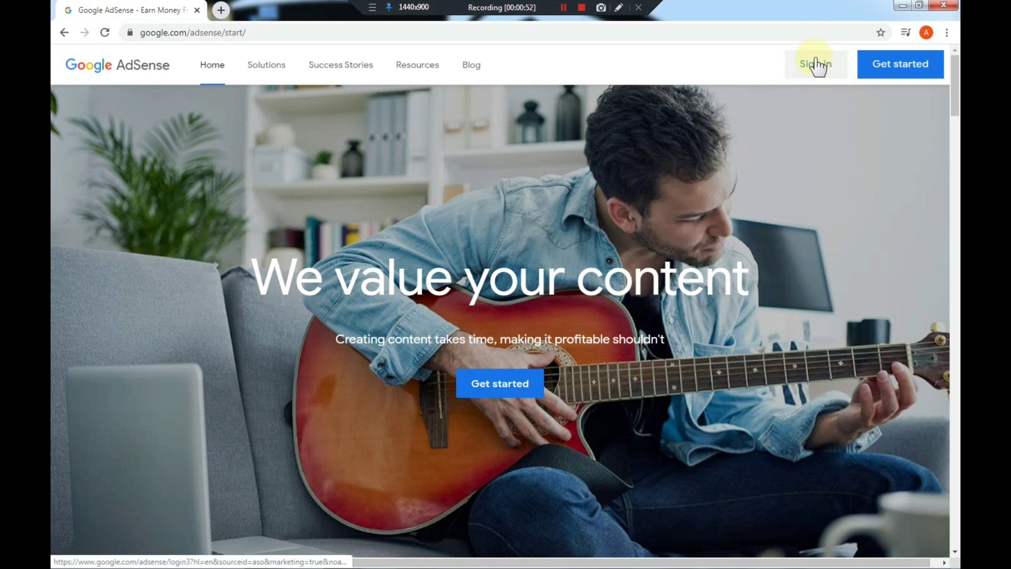
click(889, 72)
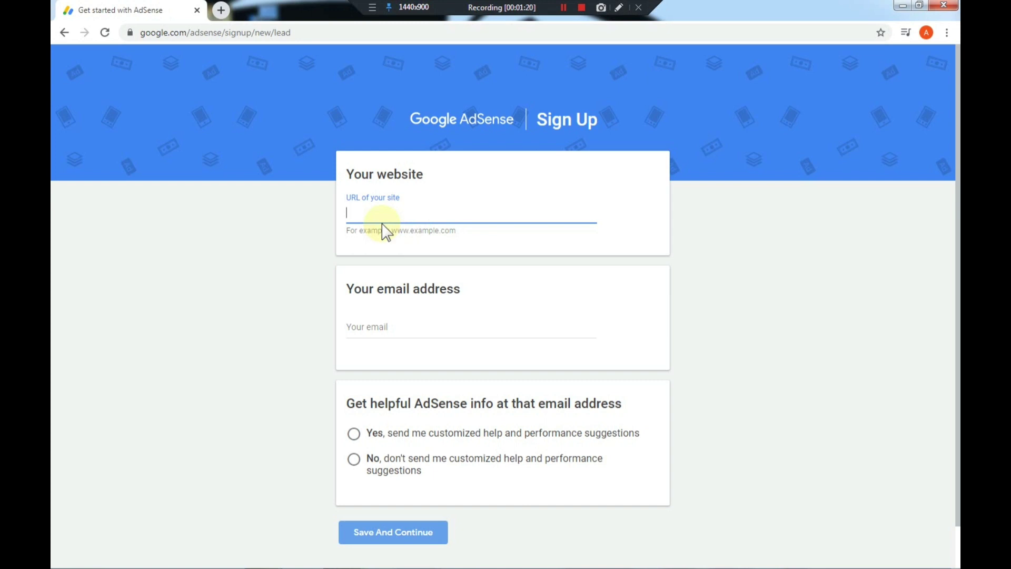
Fill in the suggested email address and choose Yes for customized help
click(401, 328)
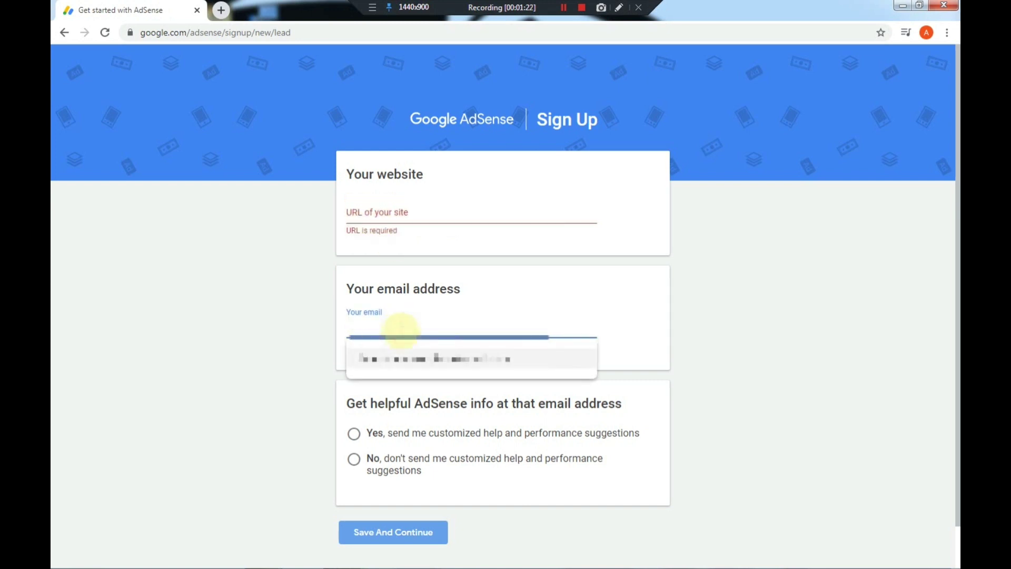
click(454, 358)
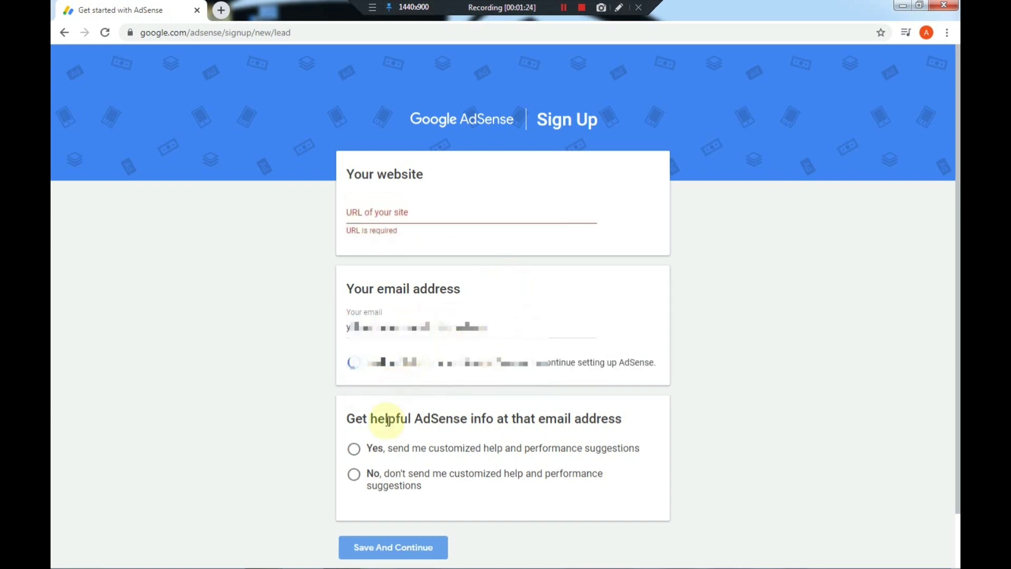
click(356, 454)
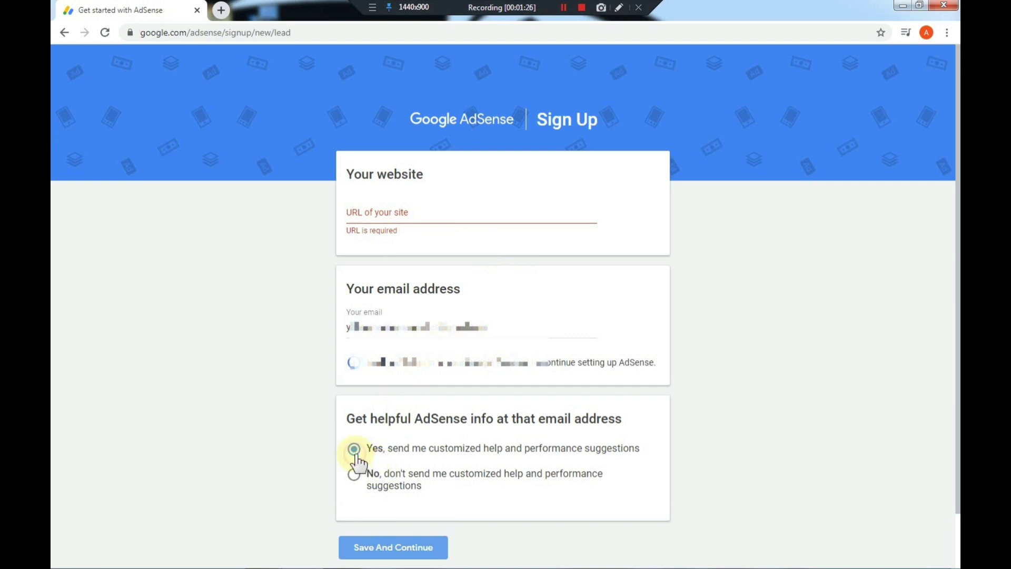
Paste the YouTube channel URL as the site and save the sign-up
click(429, 215)
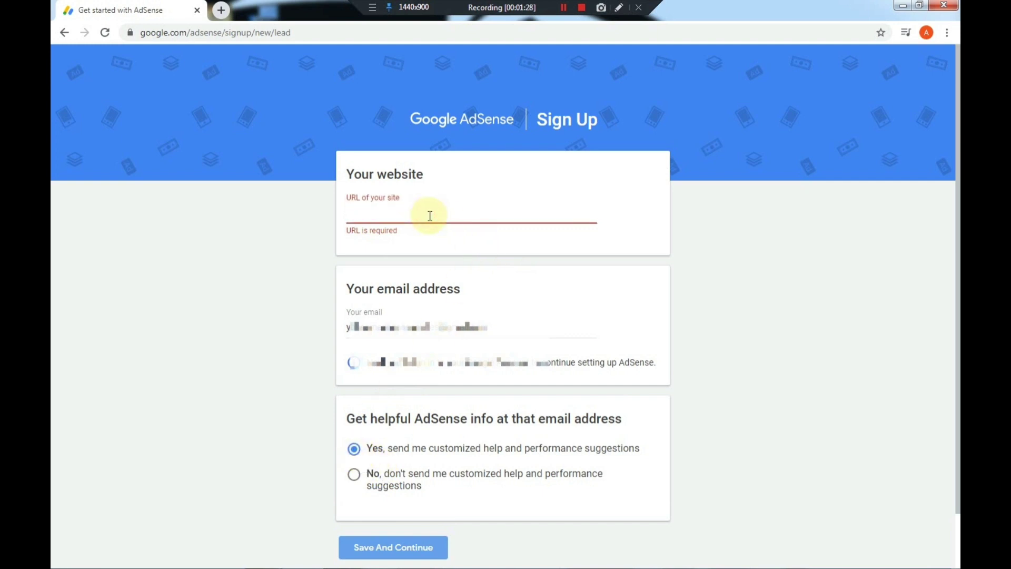
text(y)
key(BackSpace)
click(429, 215)
key(ctrl+v)
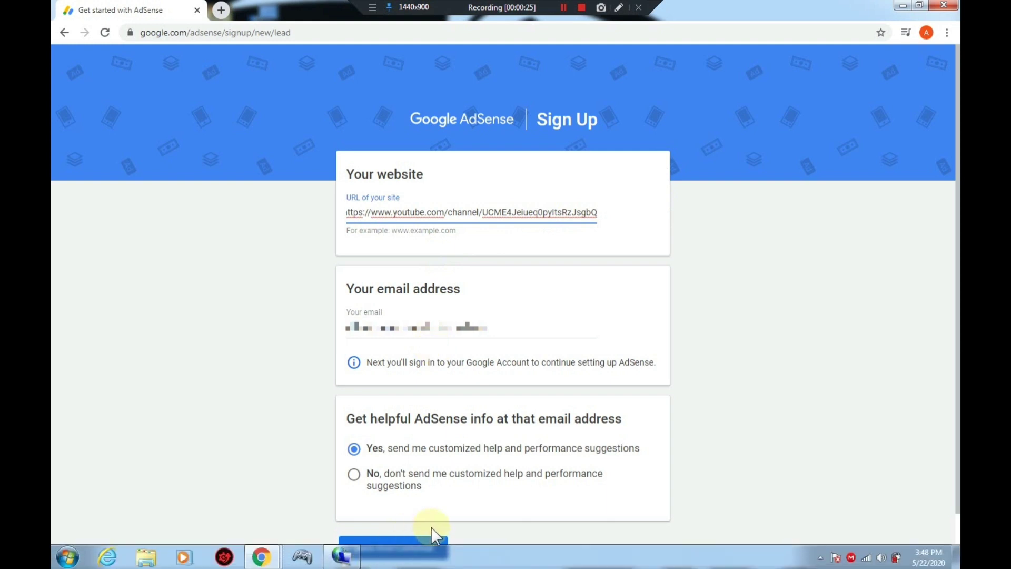
click(417, 546)
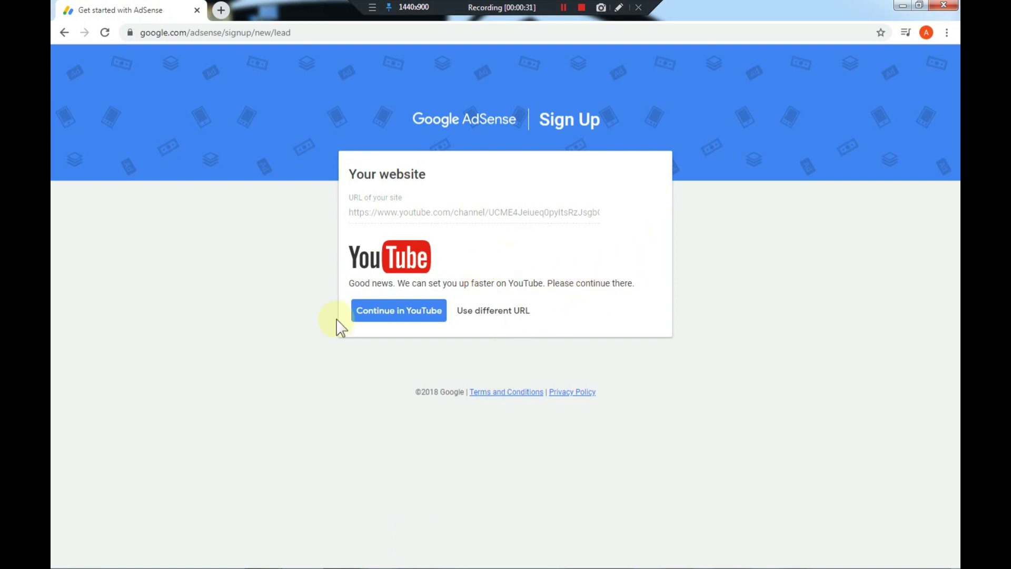
Continue the AdSense setup in YouTube, reaching the Partner Program Basics page
click(414, 316)
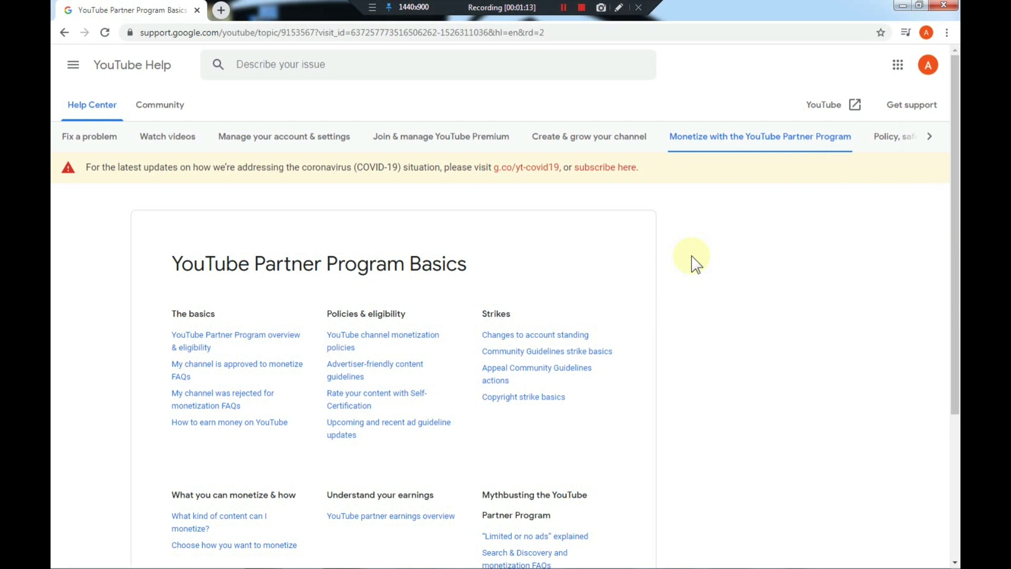
drag(952, 227, 952, 303)
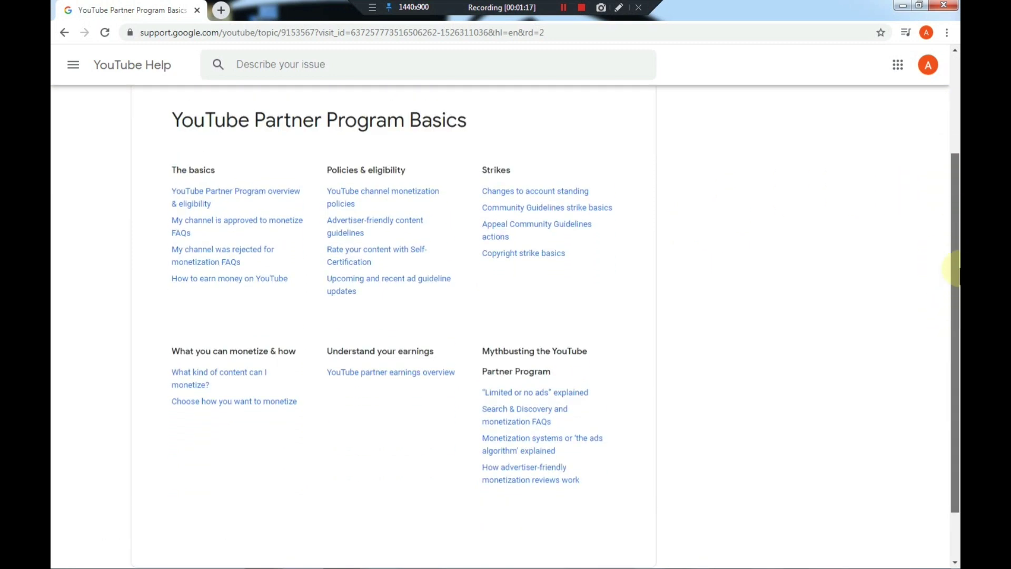
mouse_move(947, 304)
mouse_down()
mouse_move(958, 272)
mouse_move(947, 143)
mouse_up()
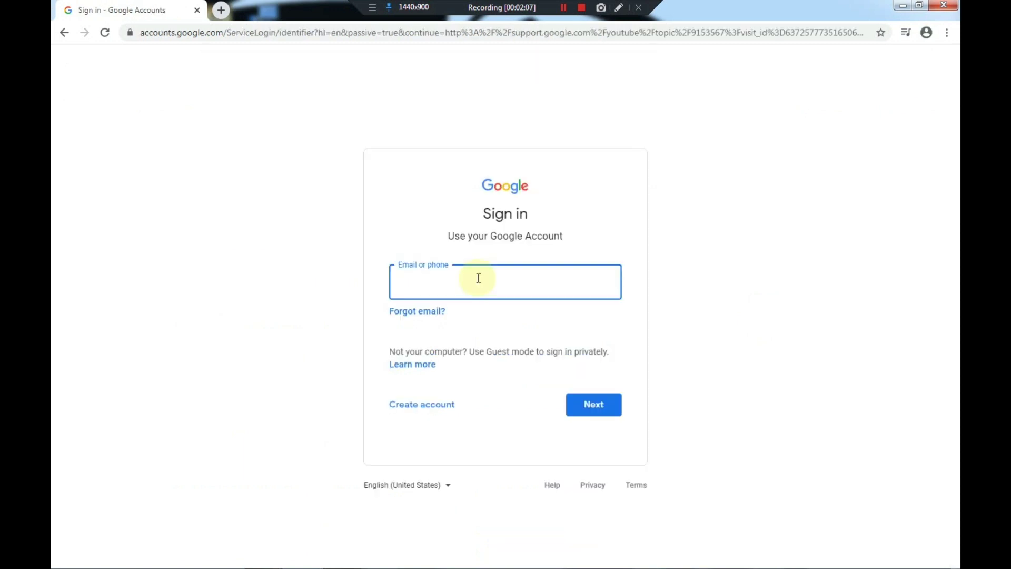
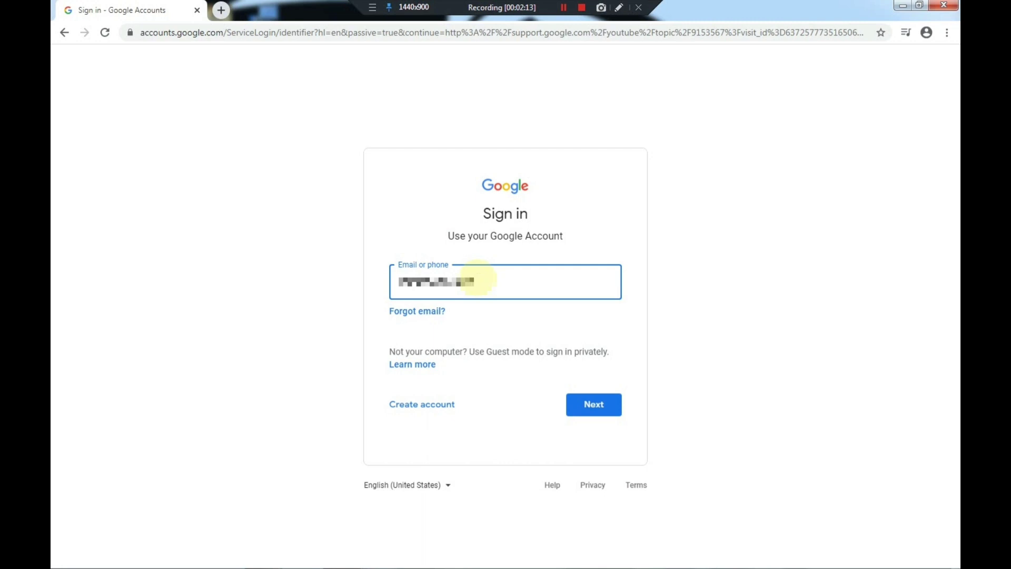
Sign in with the YBK's Tech Google account email and password
key(Return)
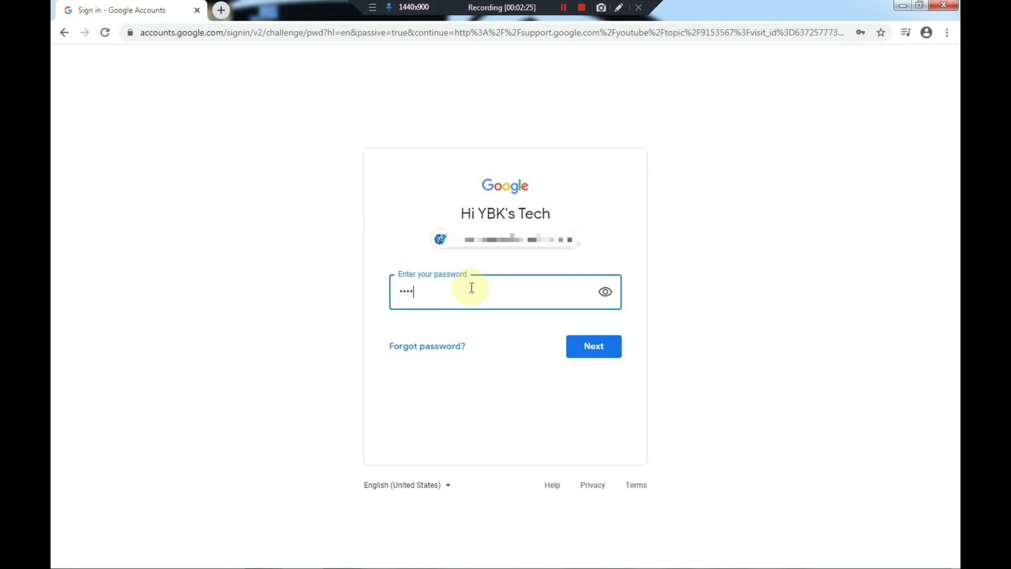
key(Return)
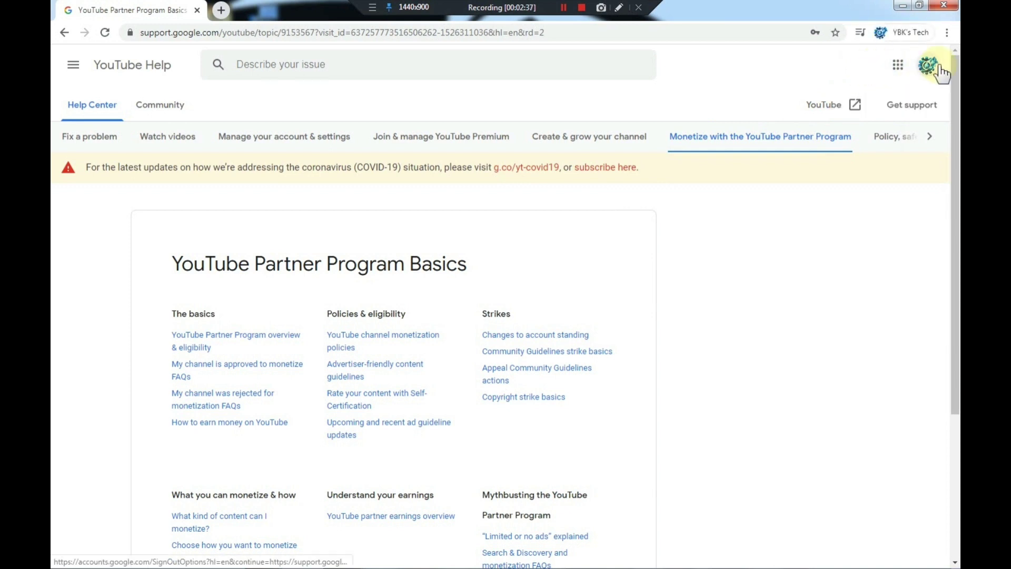
Search adsense again, open the Google AdSense result and sign in to the account
click(546, 33)
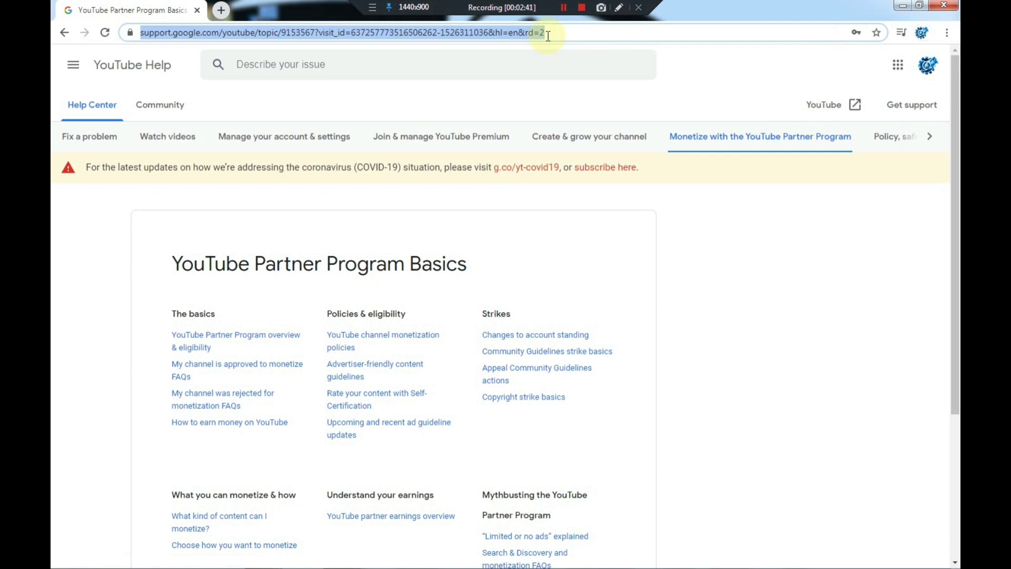
text(adese)
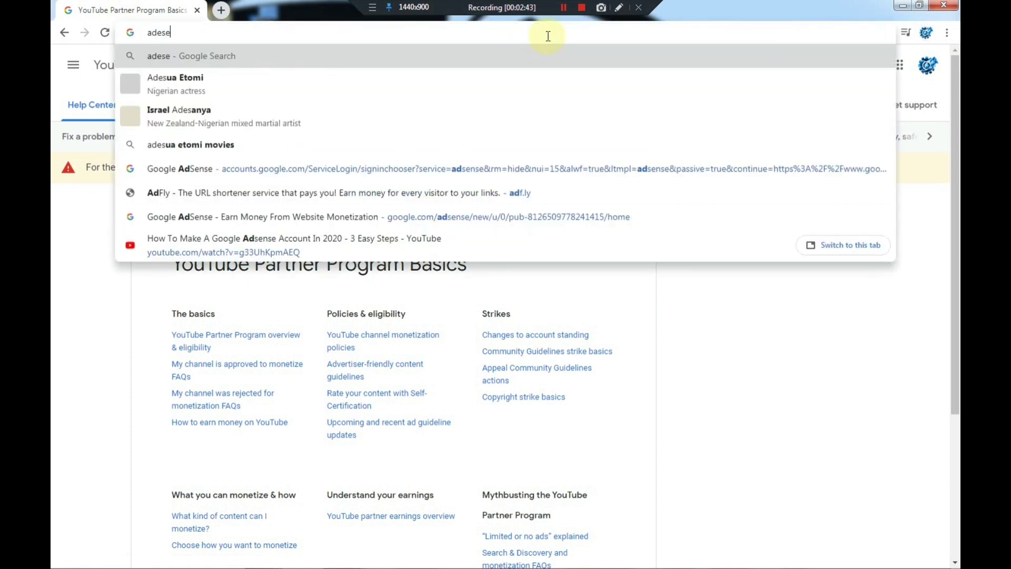
key(BackSpace)
text(se.com)
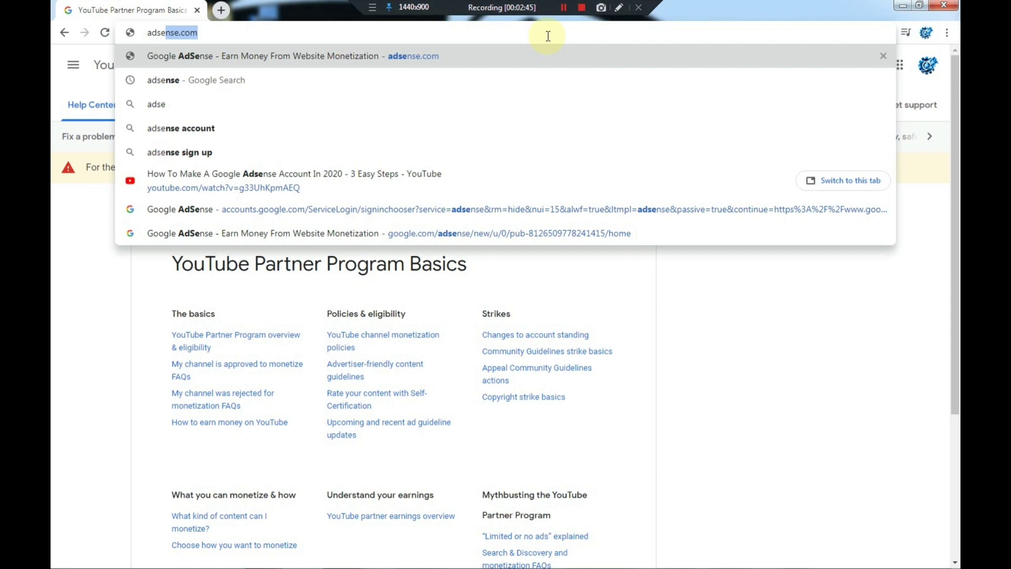
text(nse)
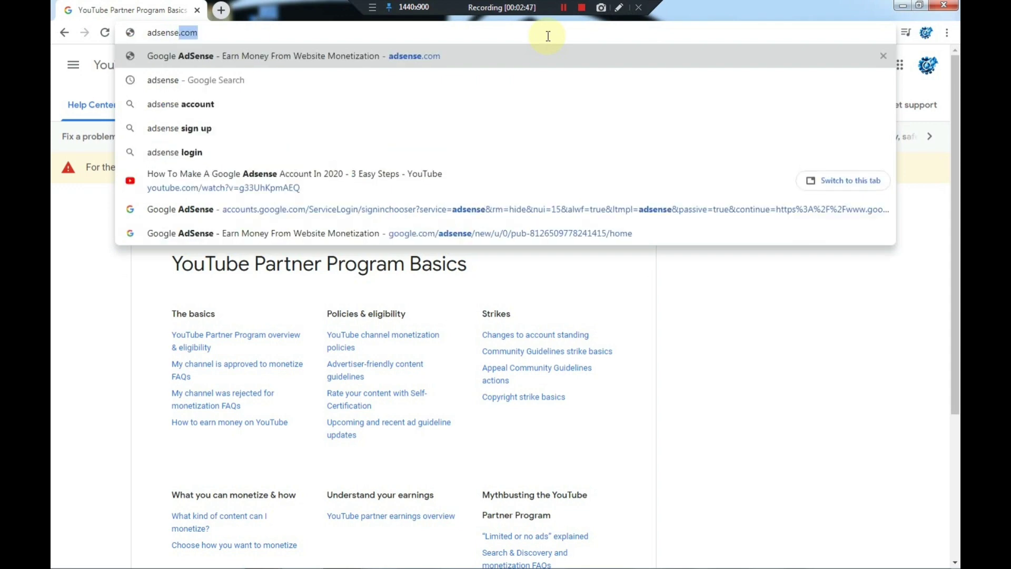
key(BackSpace)
key(Return)
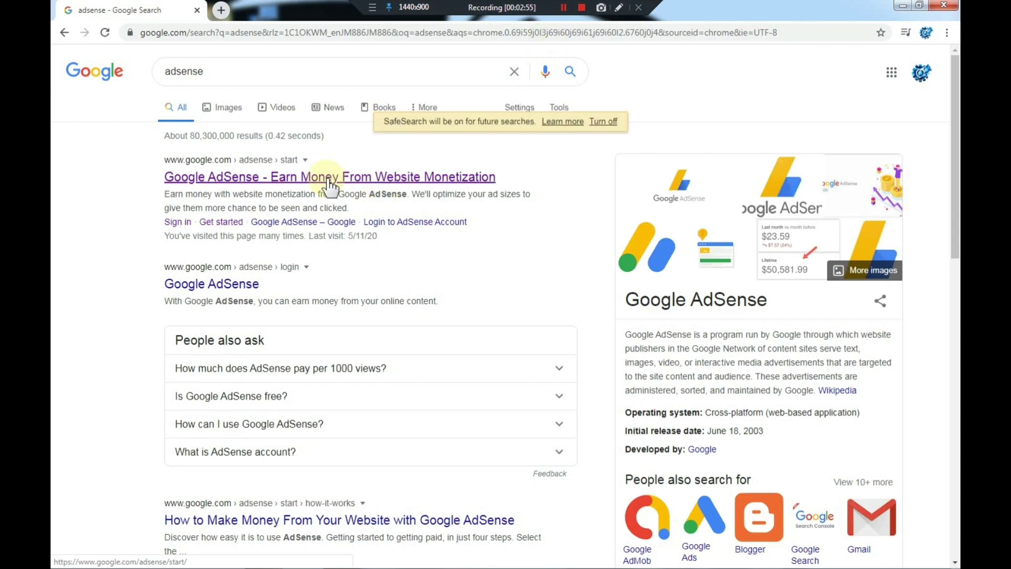
click(330, 180)
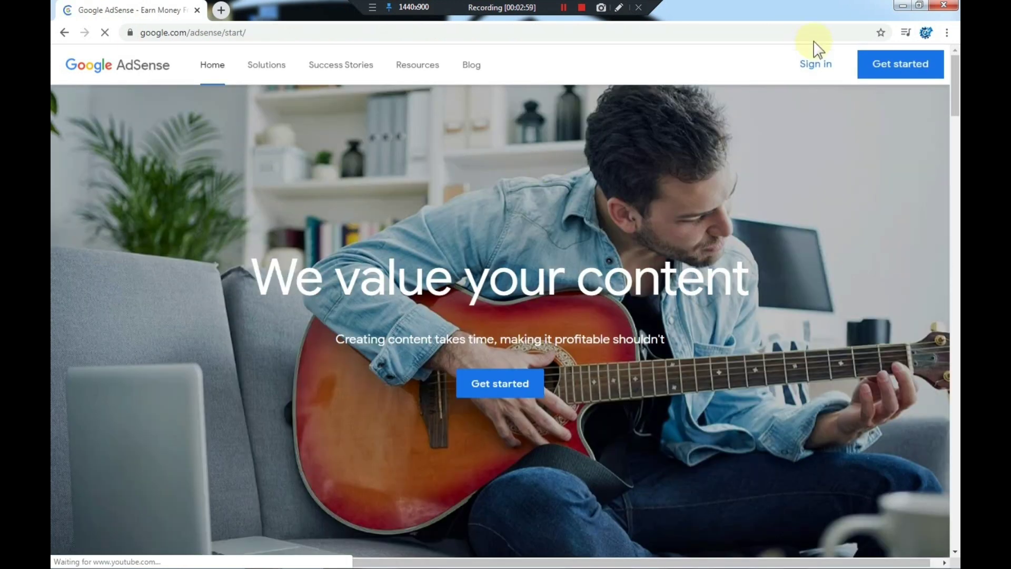
click(811, 64)
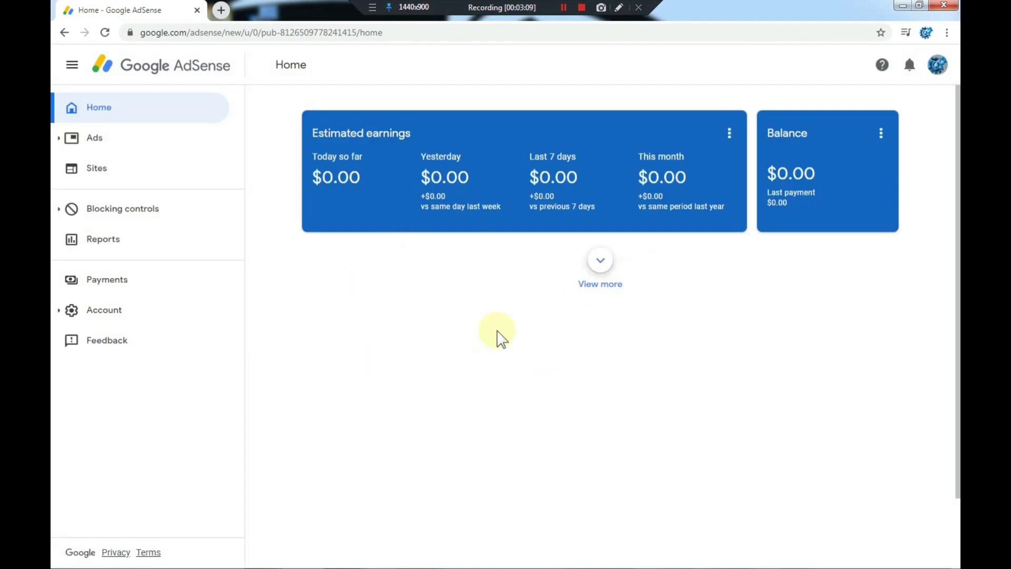
Expand the home page's performance cards, then view the $0.00 Payments overview
click(605, 275)
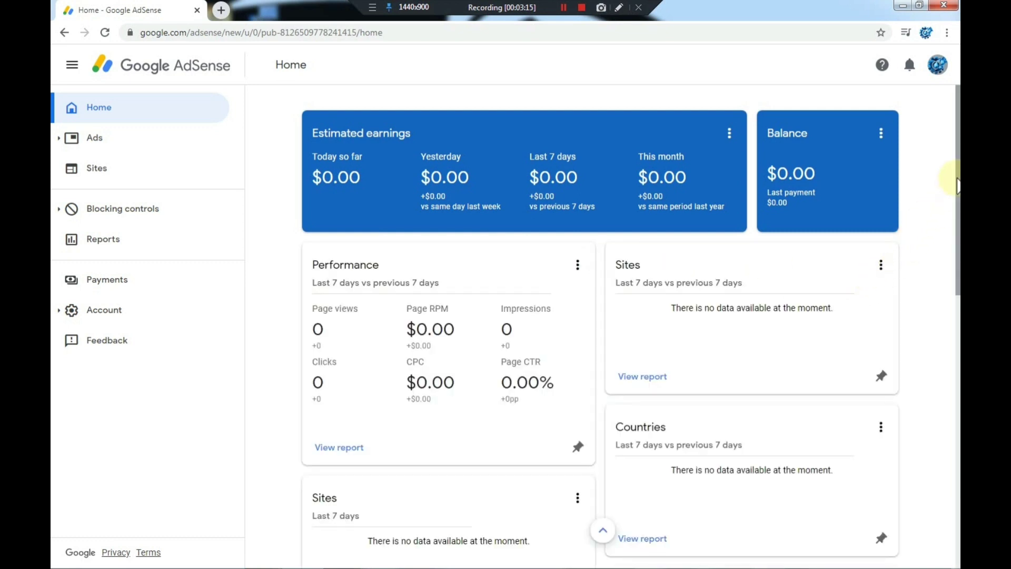
drag(957, 181, 956, 365)
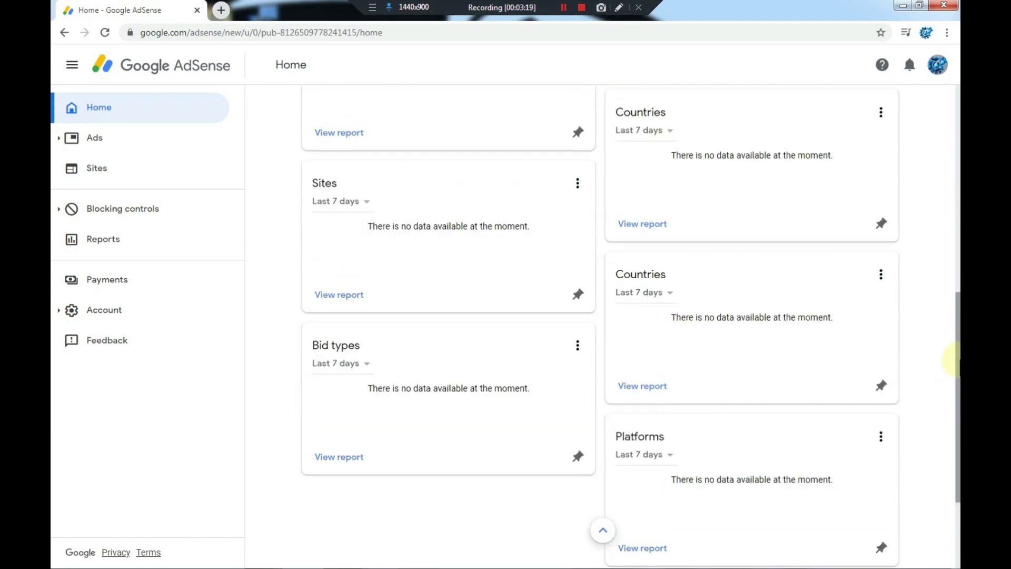
drag(956, 366, 958, 182)
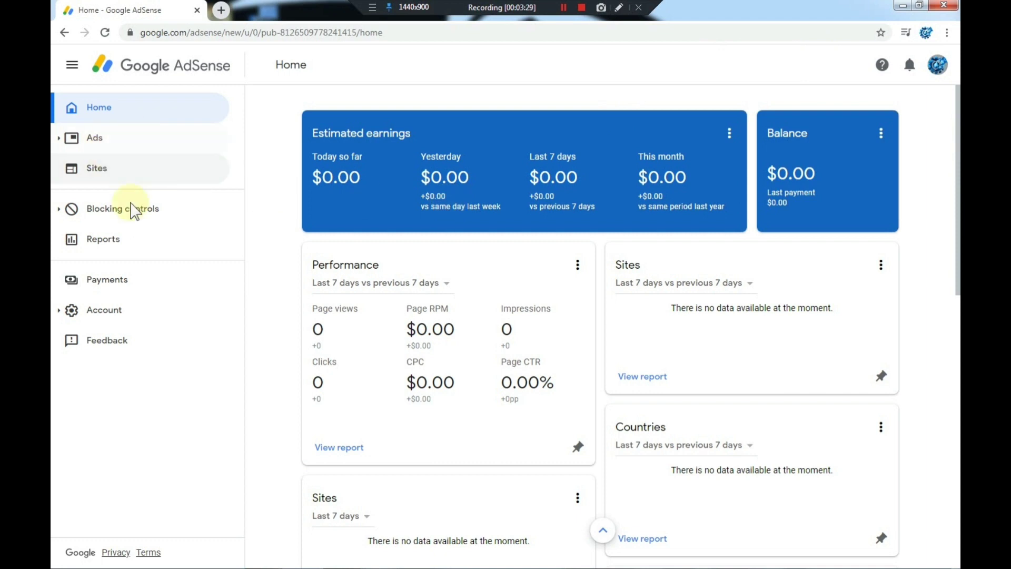
click(146, 281)
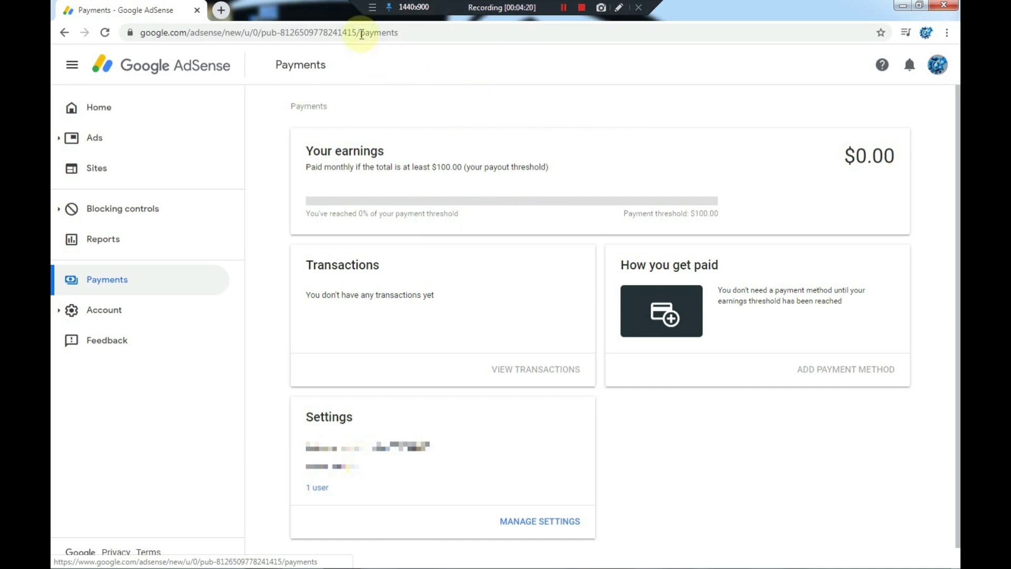
Go to youtube.com
click(361, 33)
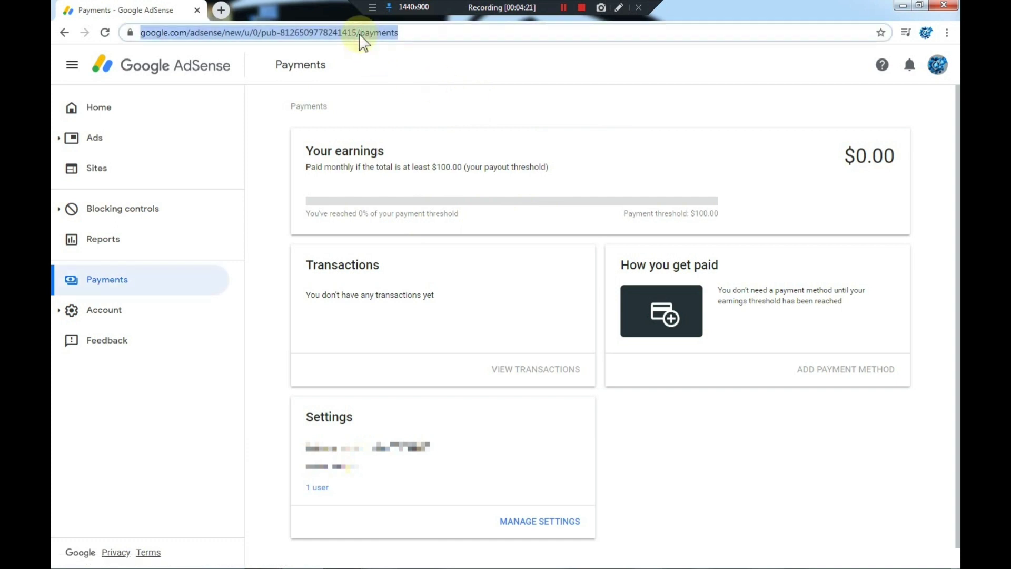
text(yo)
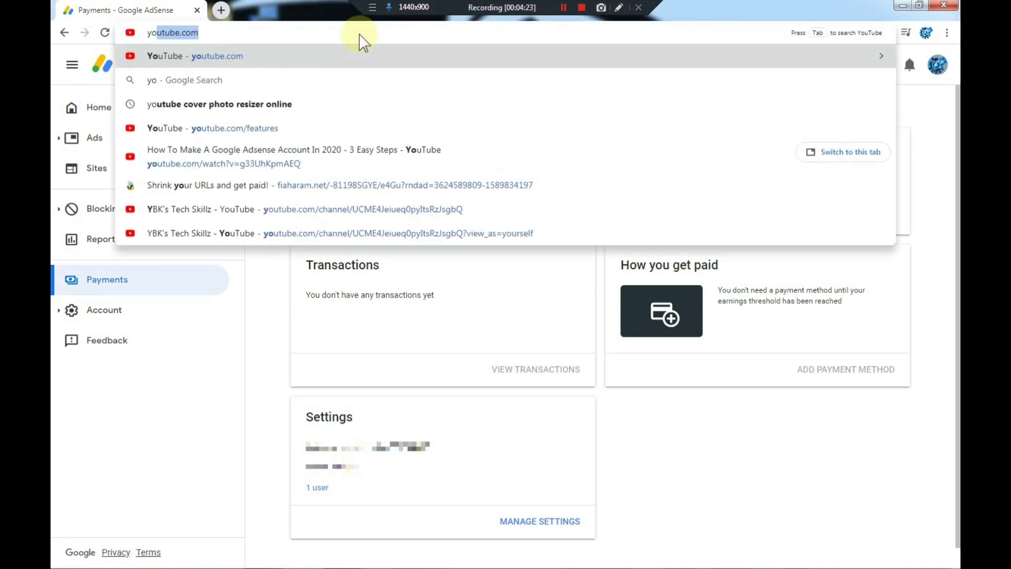
text(u)
key(Return)
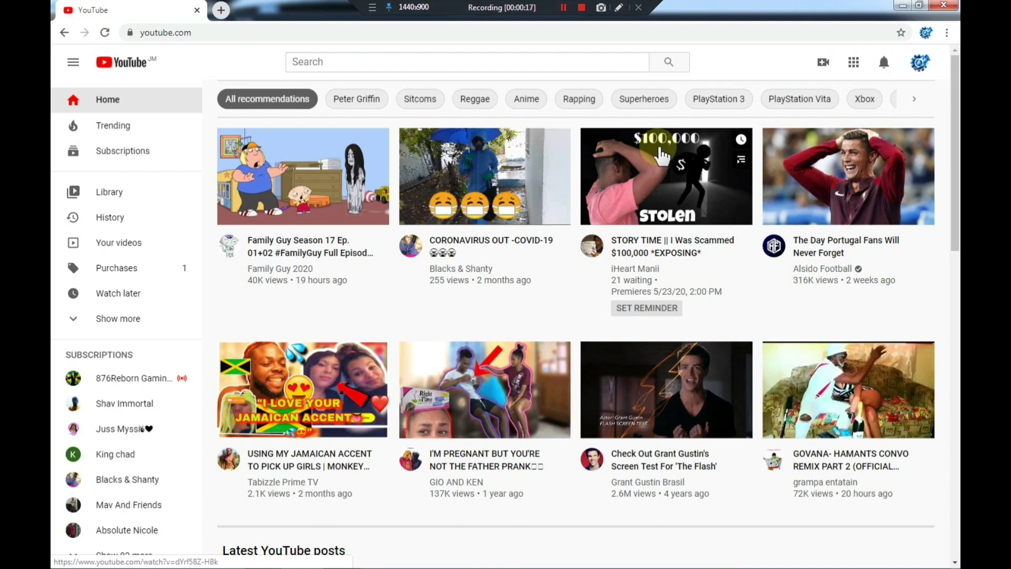
Open the YBK's Tech Skillz channel from the account menu and launch YouTube Studio
click(921, 65)
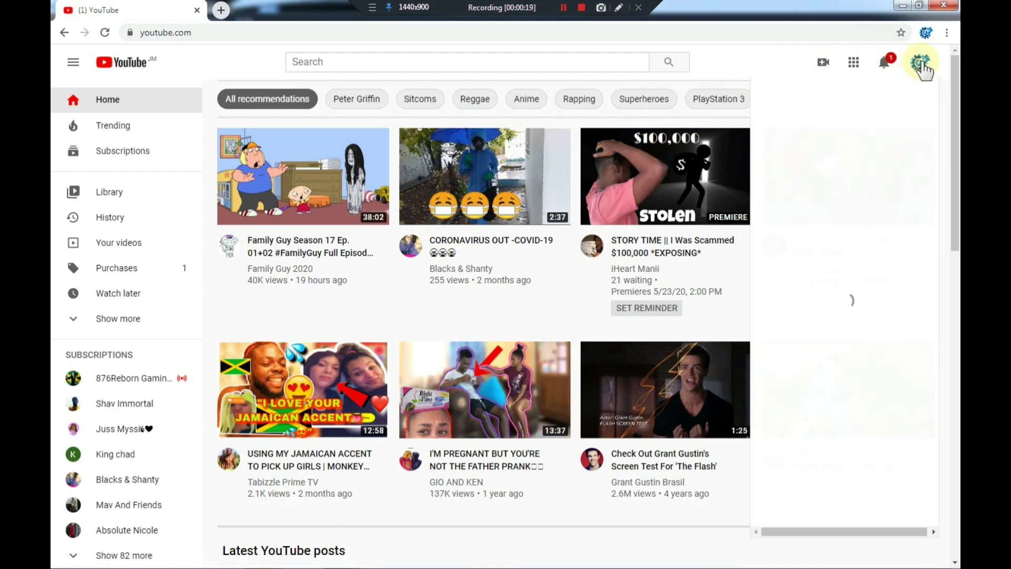
click(836, 169)
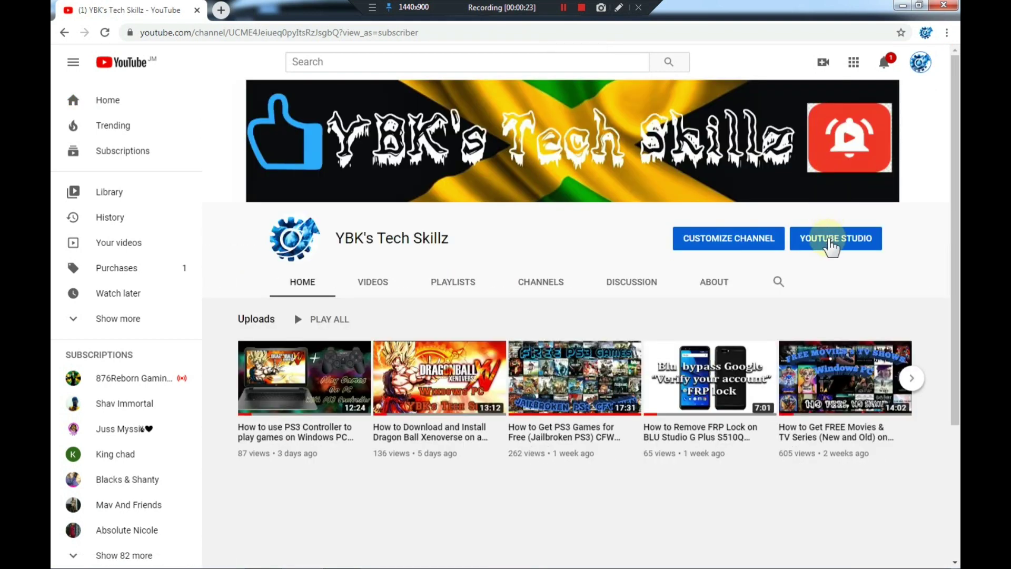
click(832, 241)
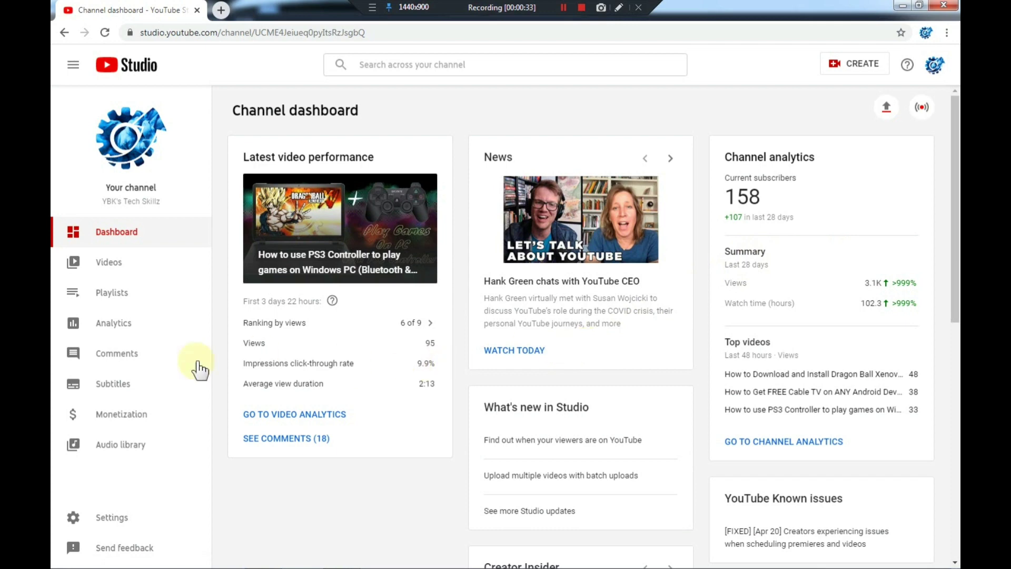
Open the Monetization section from YouTube Studio's sidebar
click(153, 428)
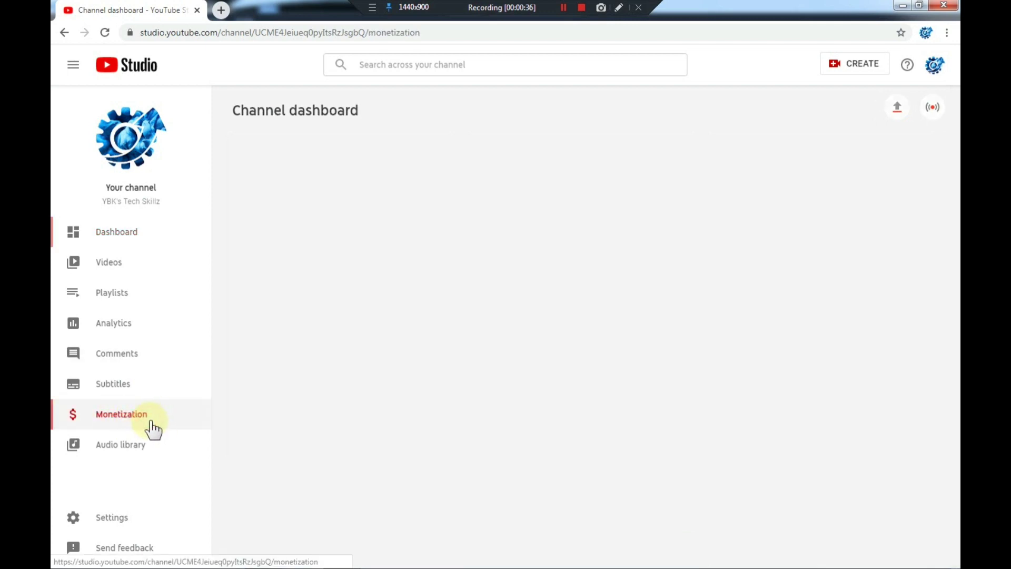